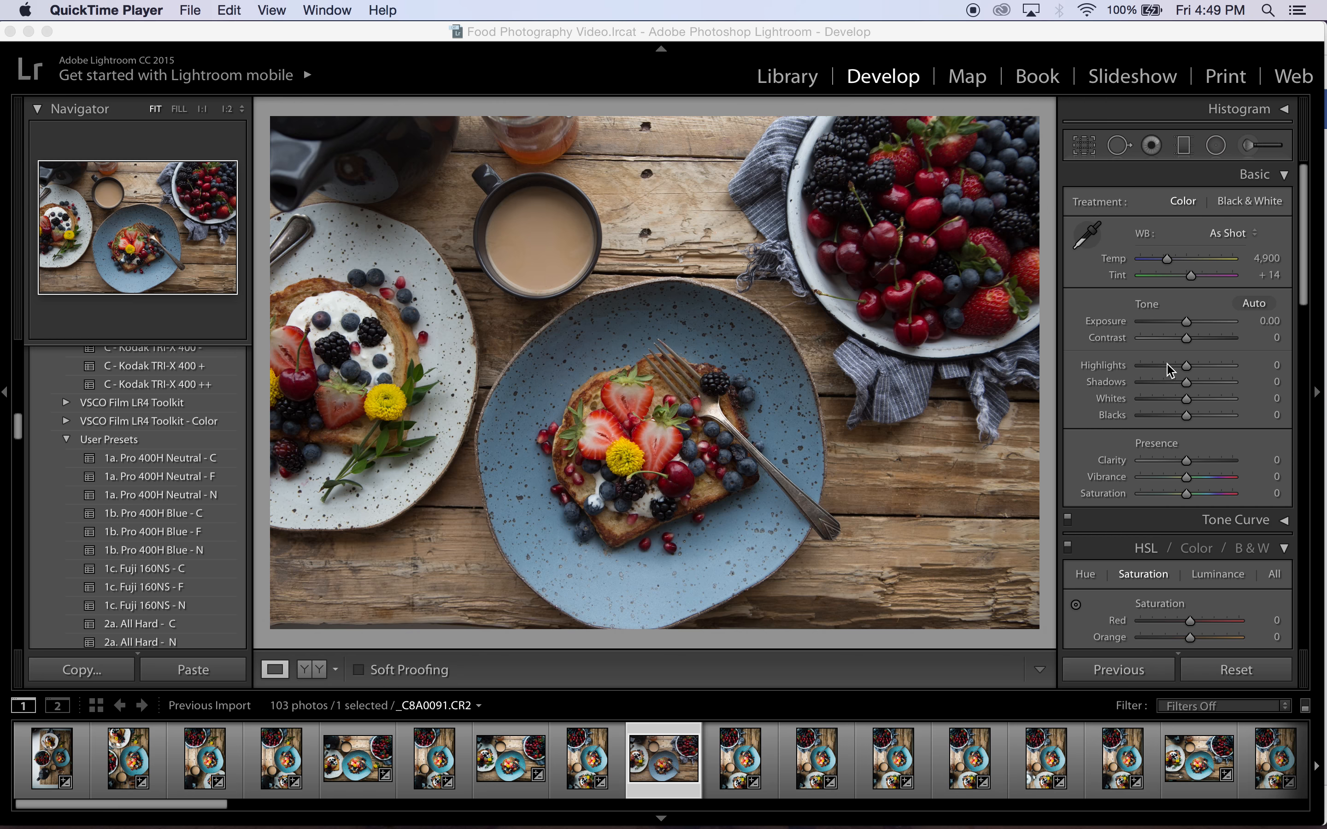
- Set the photo's basic tone to Highlights −100, Shadows +100 and Exposure +0.74
click(1140, 368)
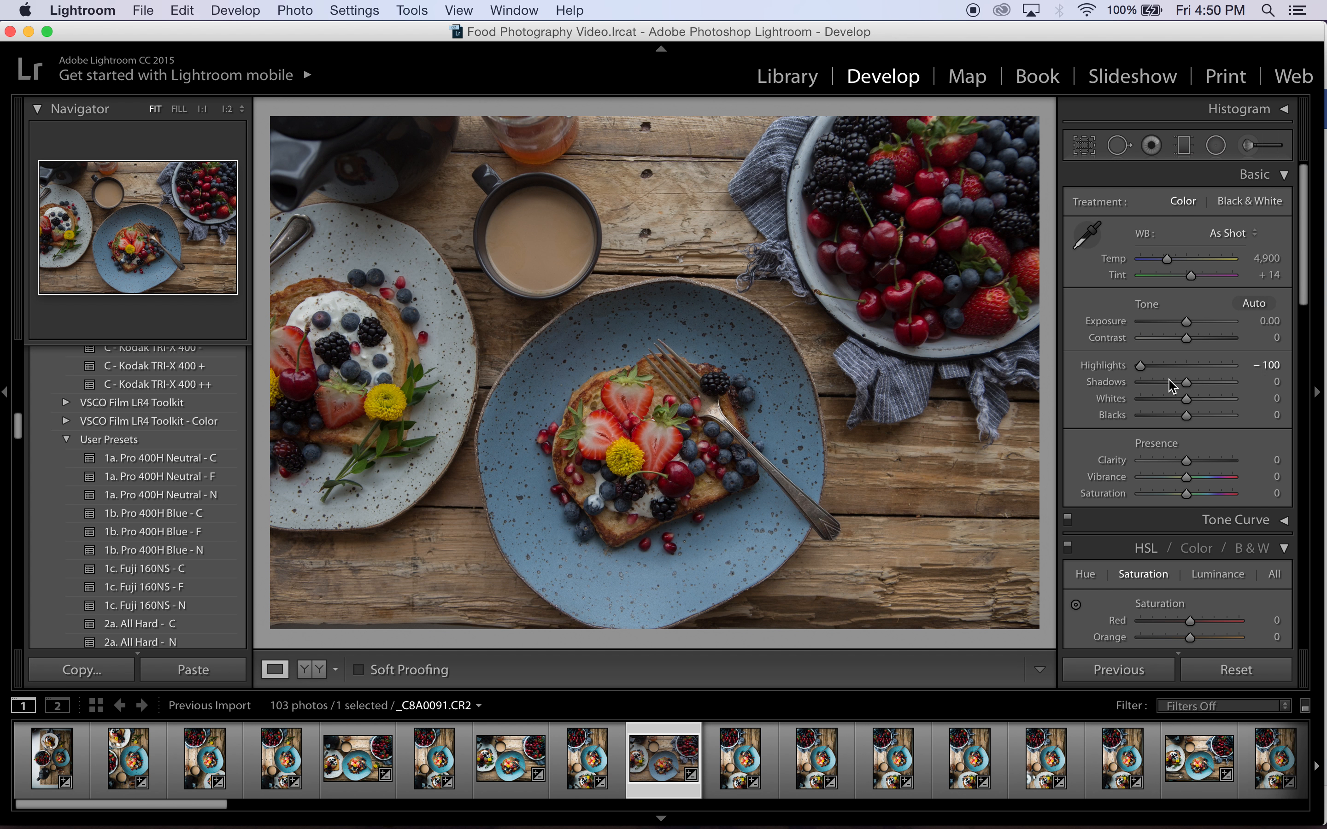
drag(1187, 383, 1235, 387)
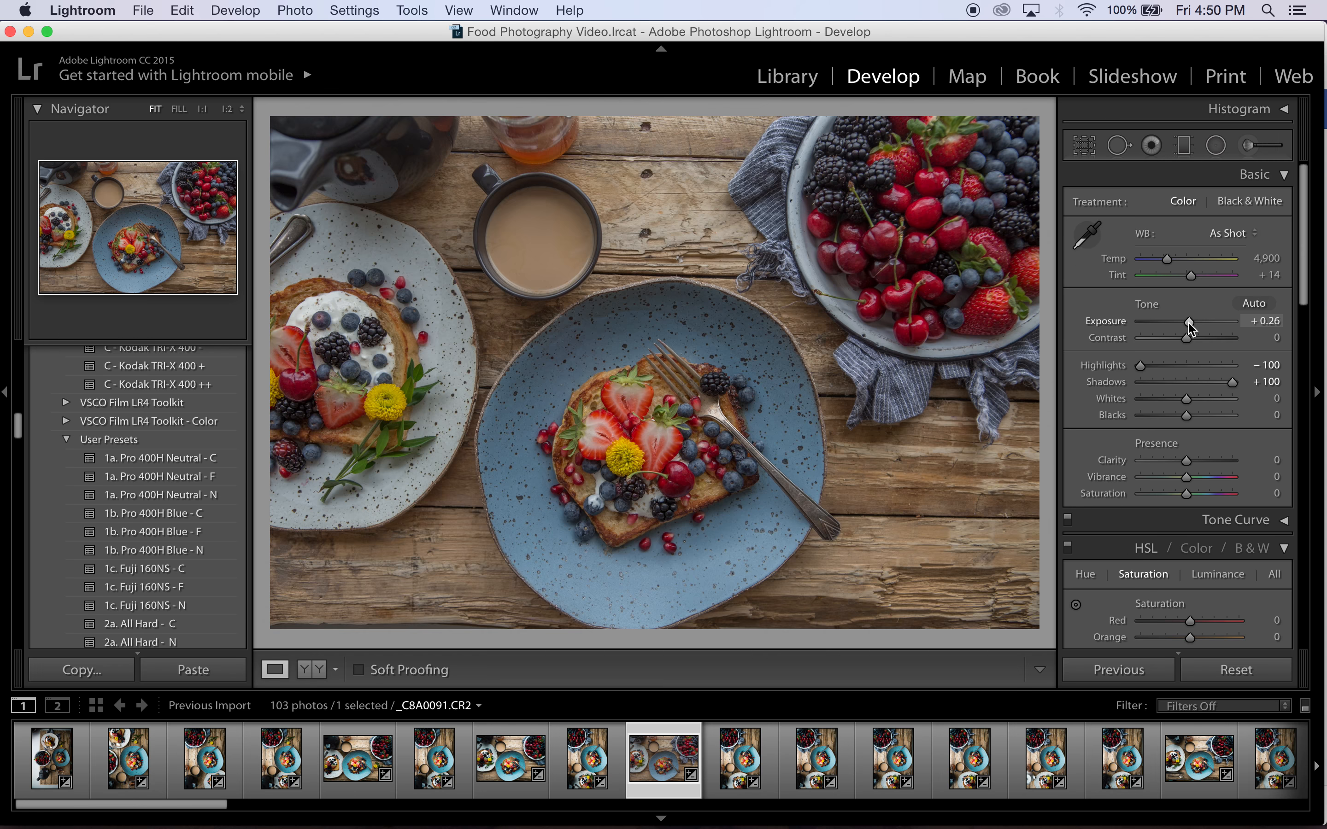
drag(1188, 328, 1196, 325)
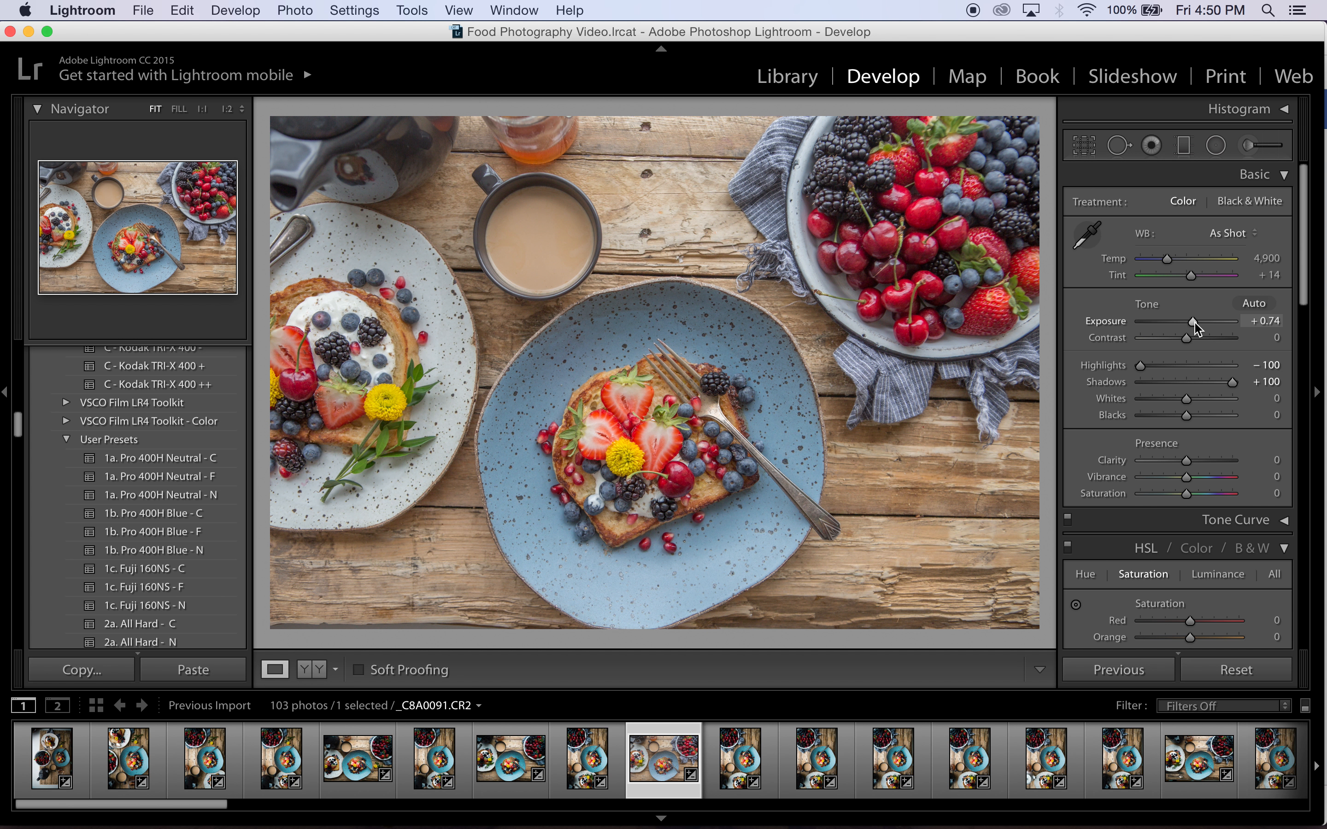
- Adjust the photo's Whites to +26 and its Contrast to +89
drag(1189, 399, 1214, 404)
click(1211, 338)
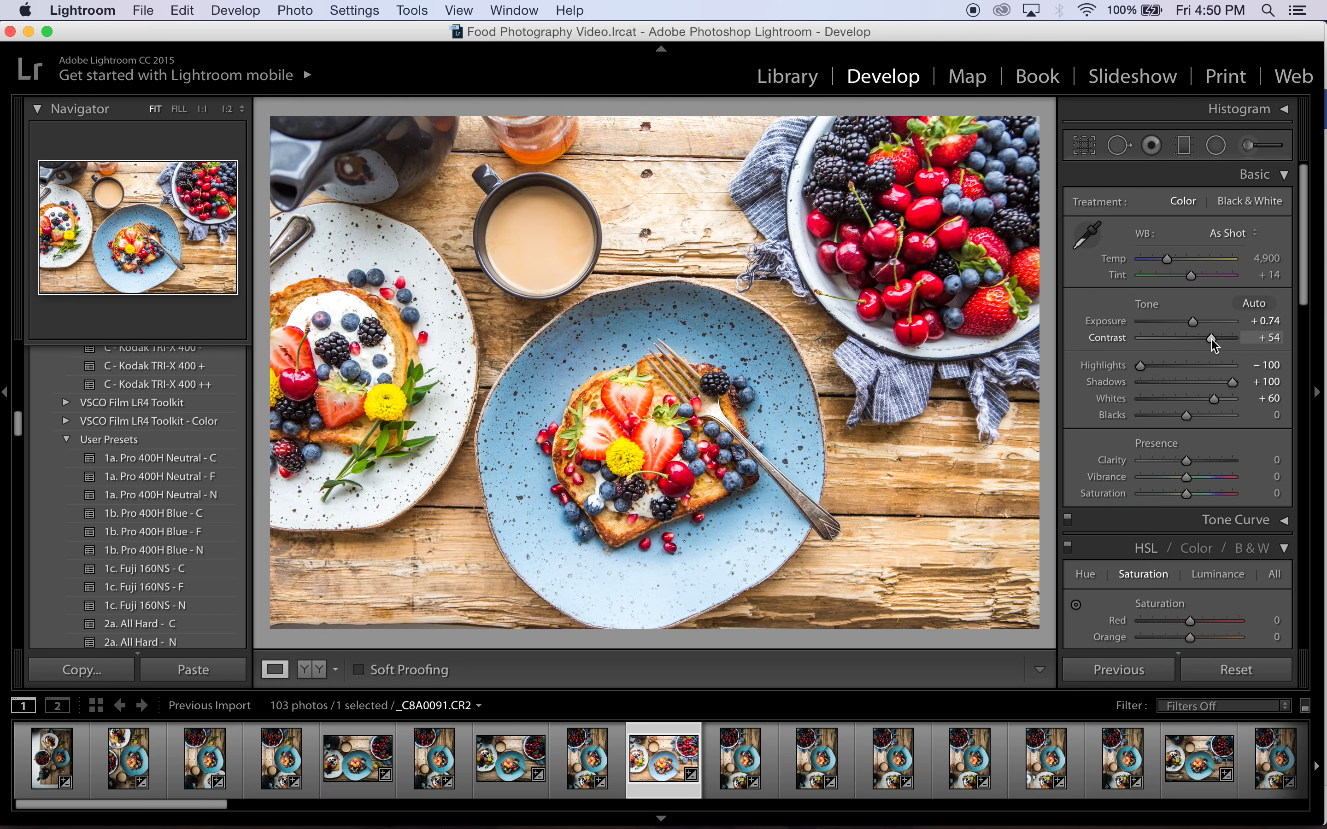
click(1199, 401)
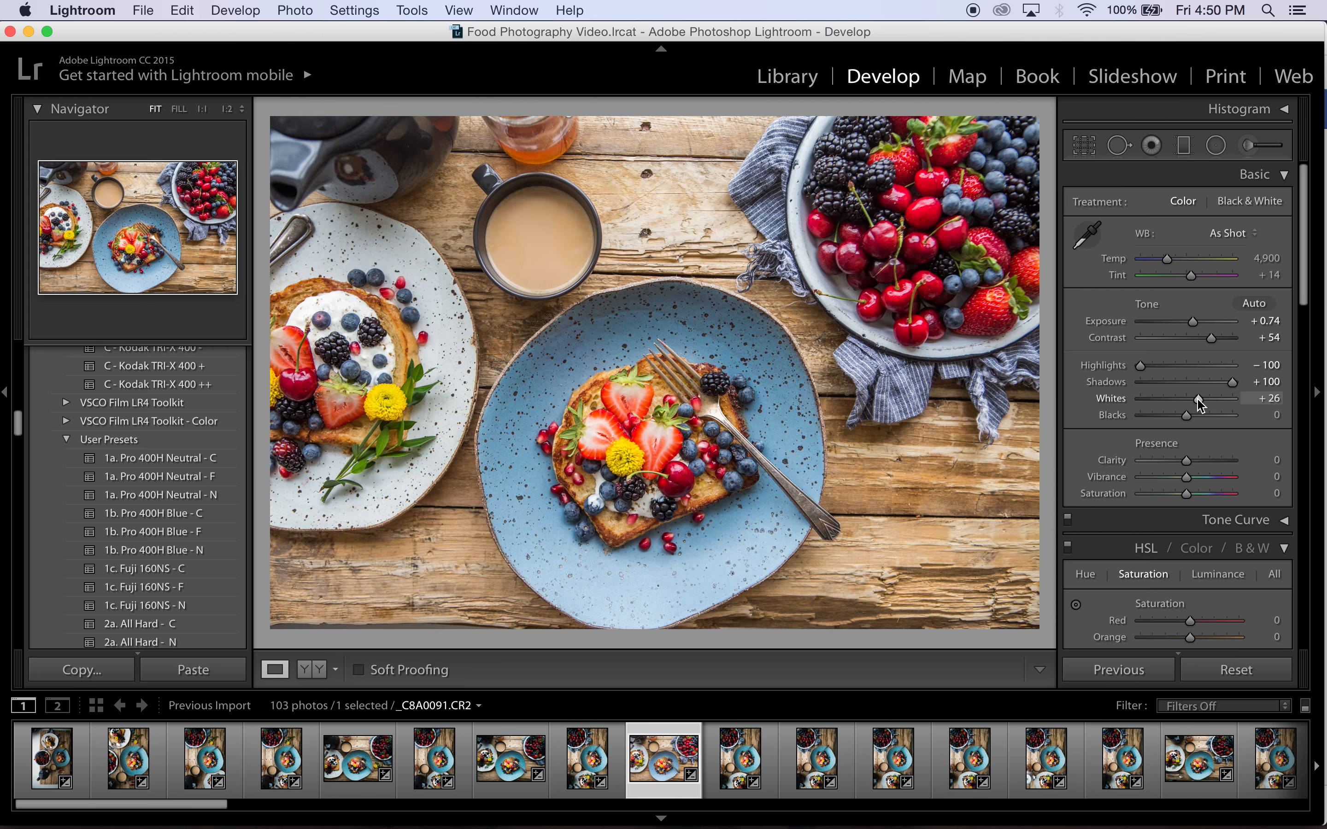
click(1227, 338)
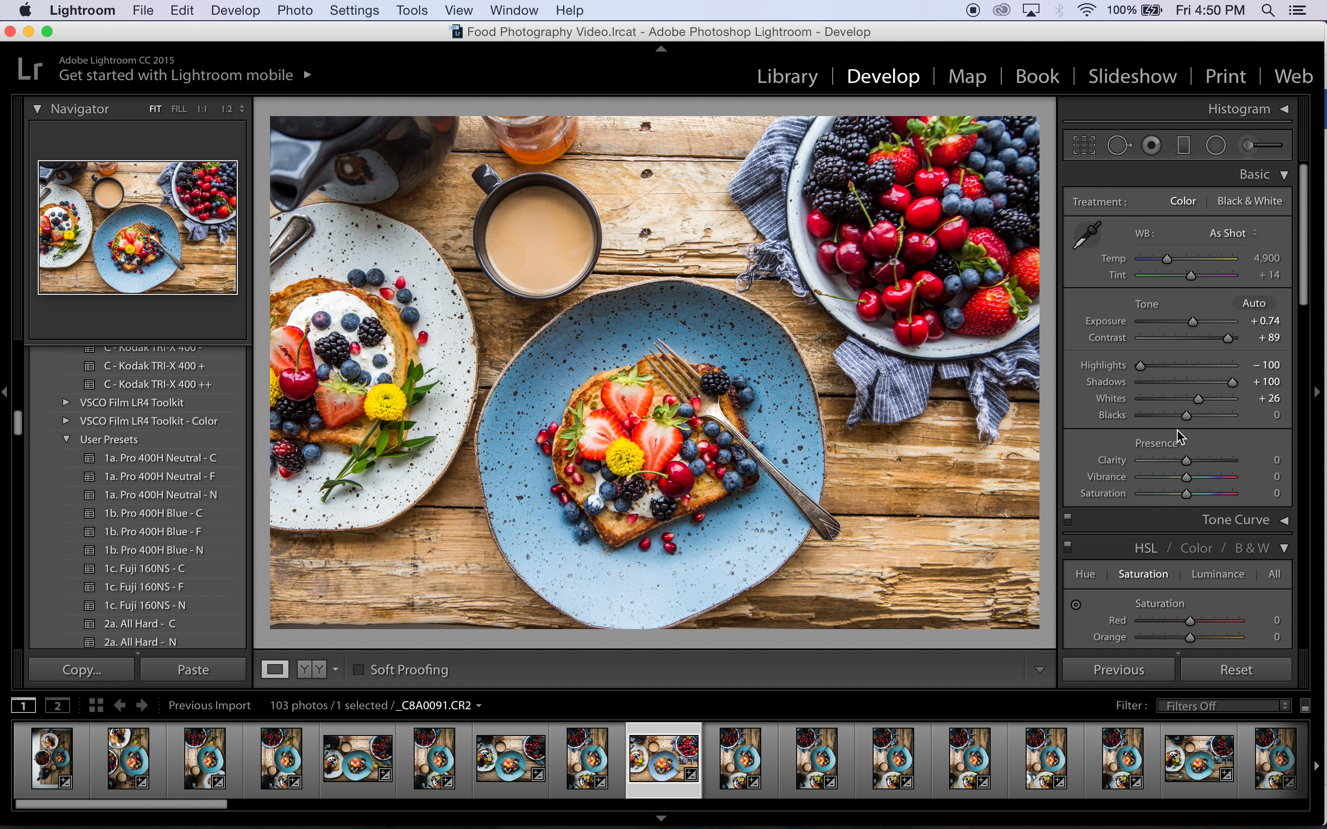
- Fine-tune the photo's brightness with Whites at +14 and Exposure at +0.93
click(1194, 400)
click(1196, 322)
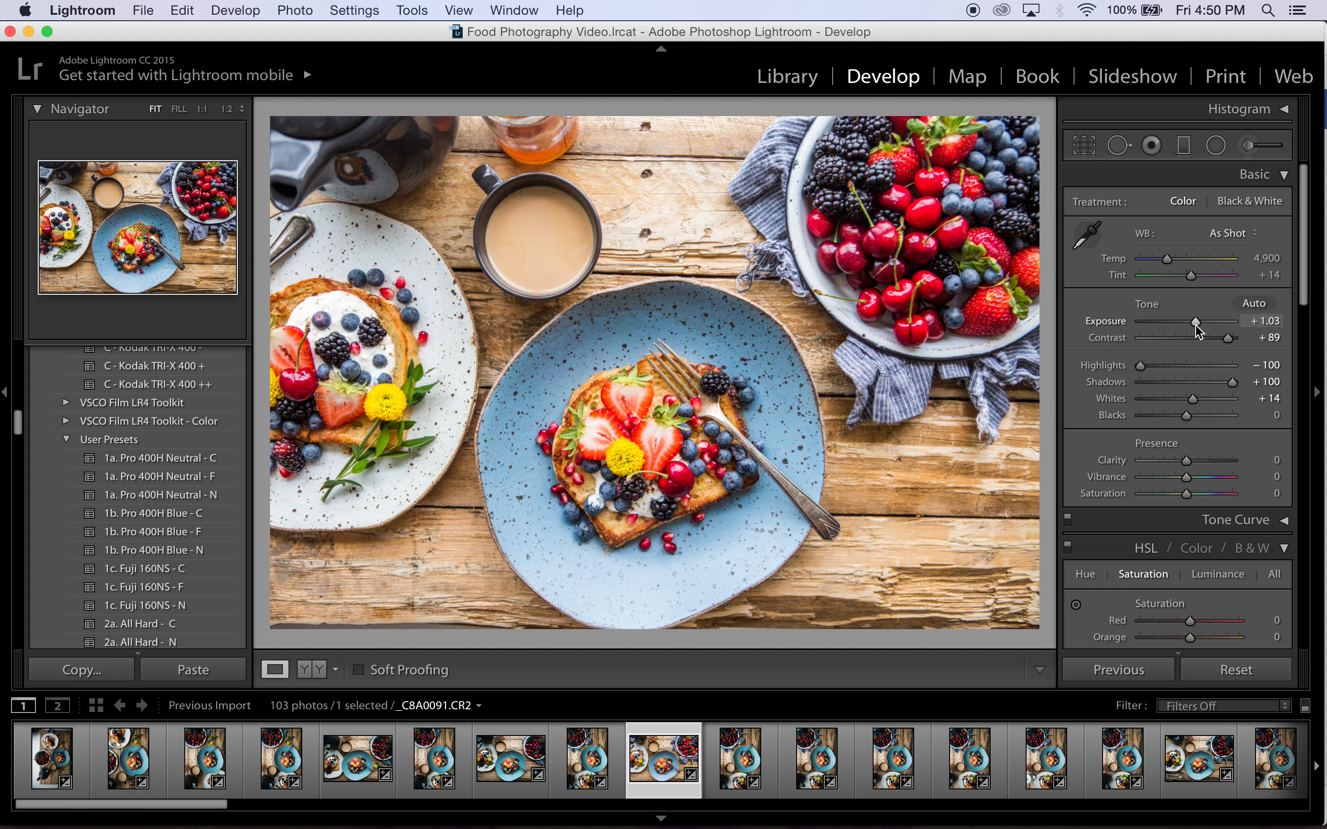
drag(1196, 324, 1194, 323)
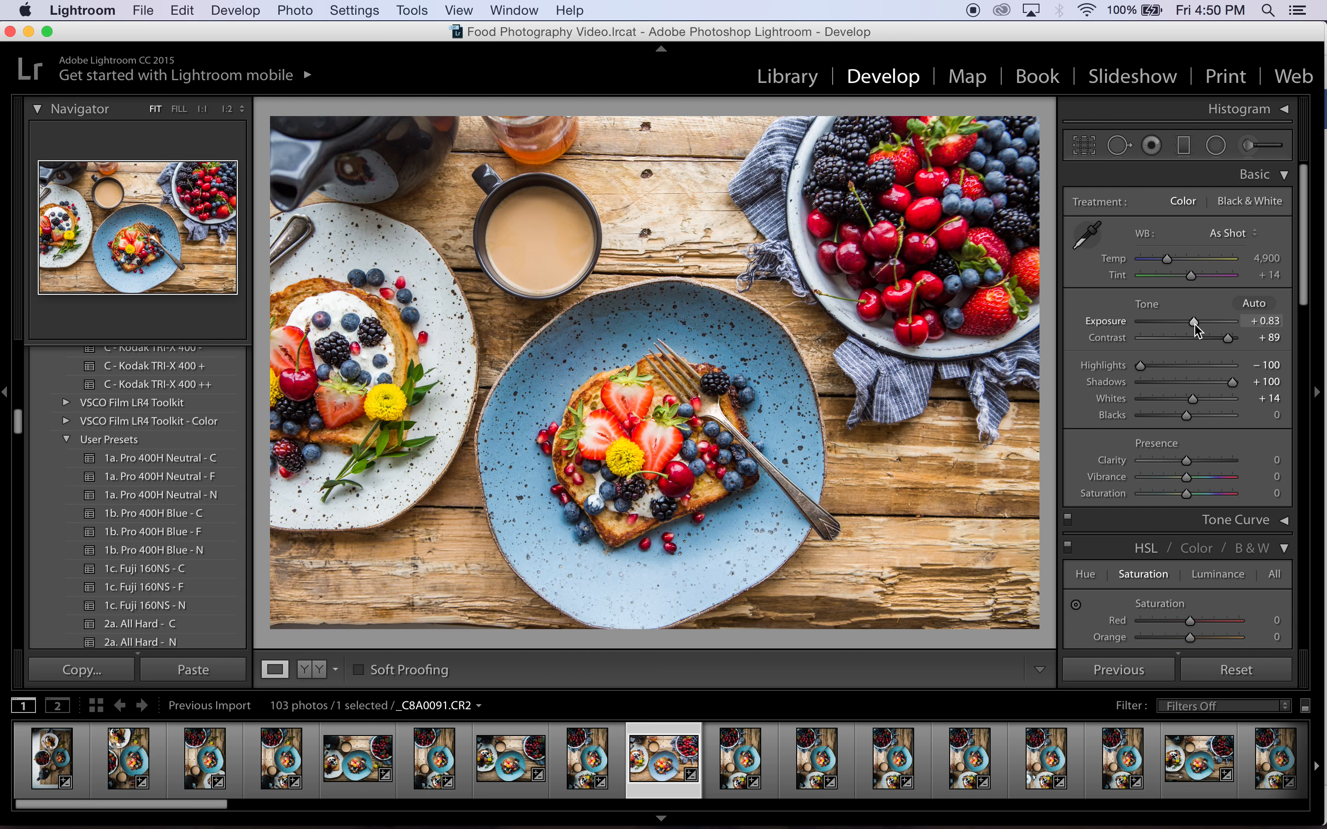
drag(1194, 323, 1195, 323)
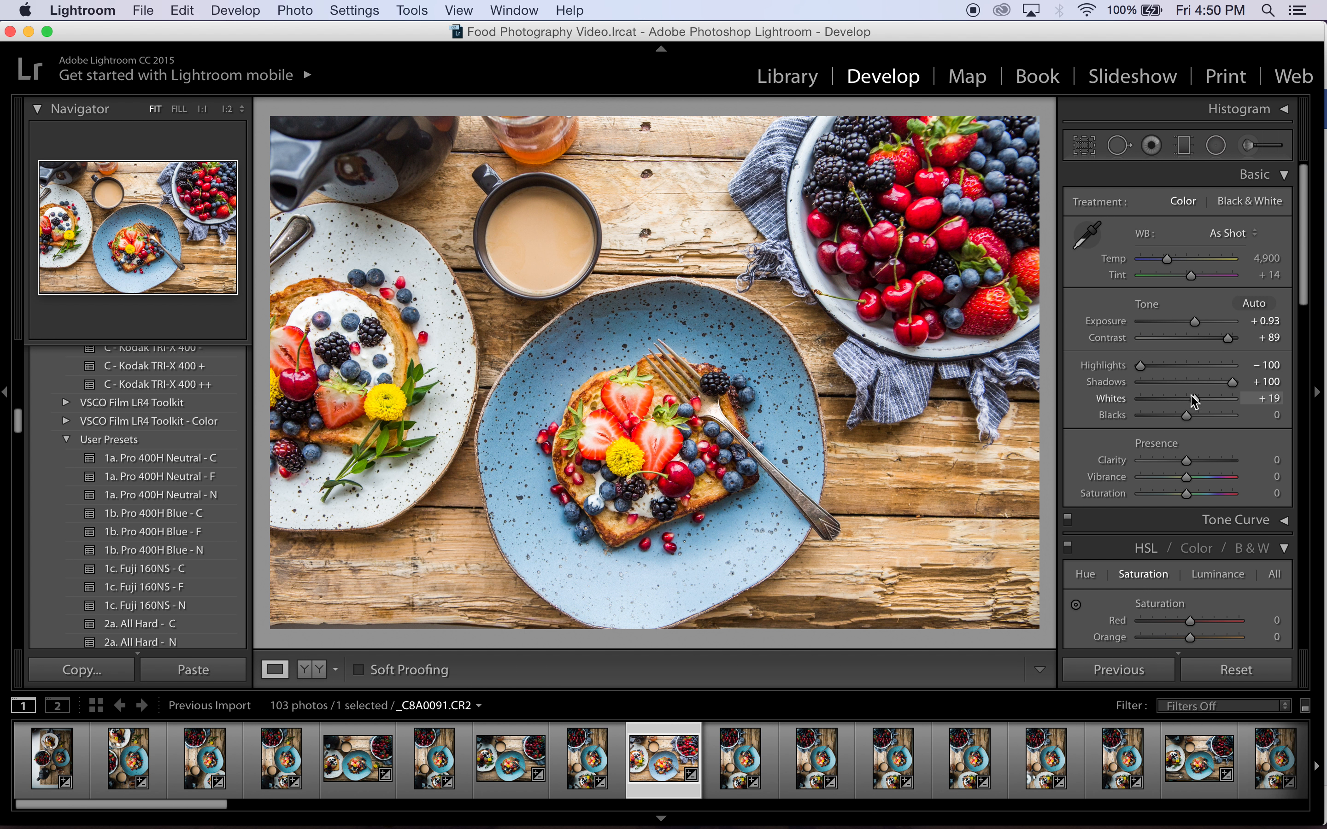
- Refine the basic adjustments to Blacks −16, Whites +25, Vibrance −13 and Contrast +100
drag(1186, 417, 1180, 423)
click(1260, 398)
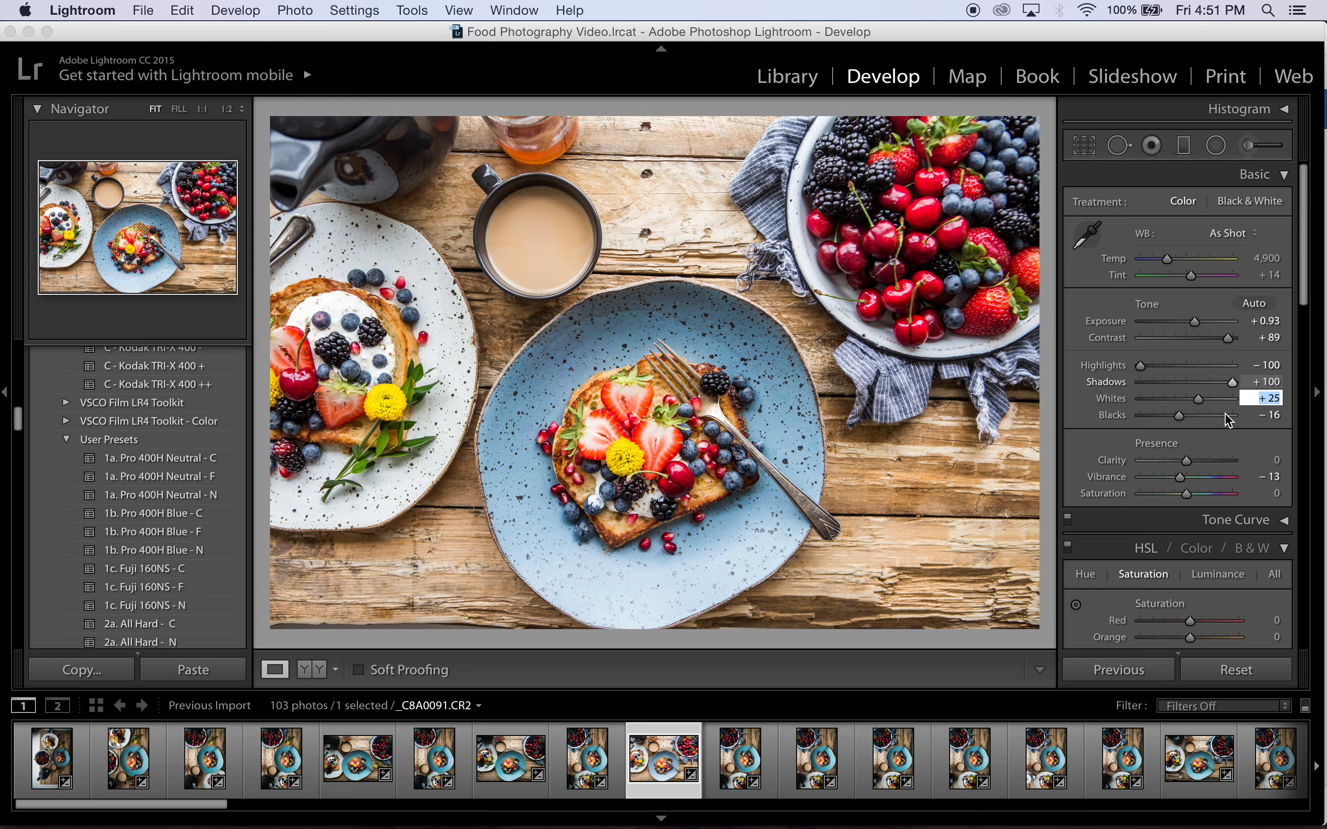
drag(1242, 340, 1256, 340)
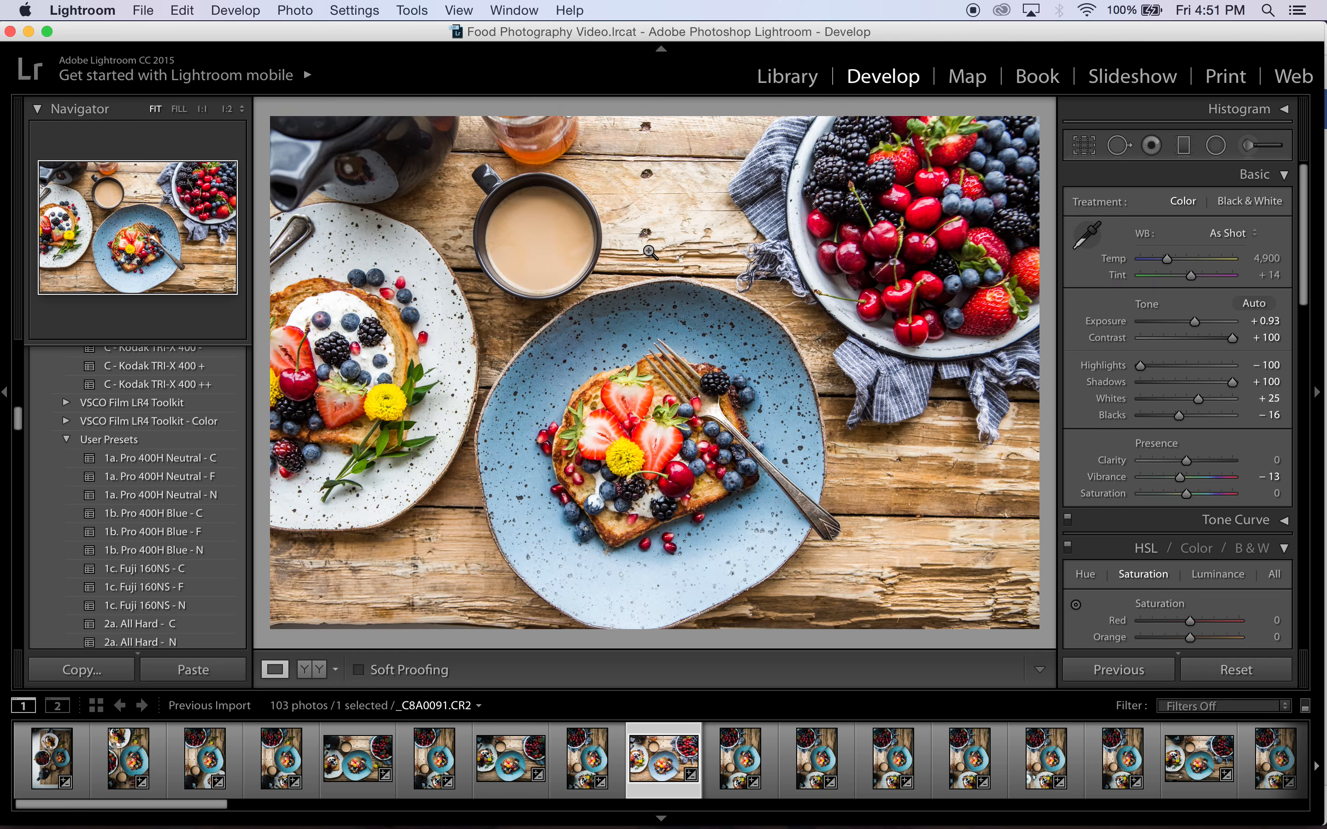
- Set the photo's Highlights to −10 and its Whites to +8
drag(1141, 366, 1181, 367)
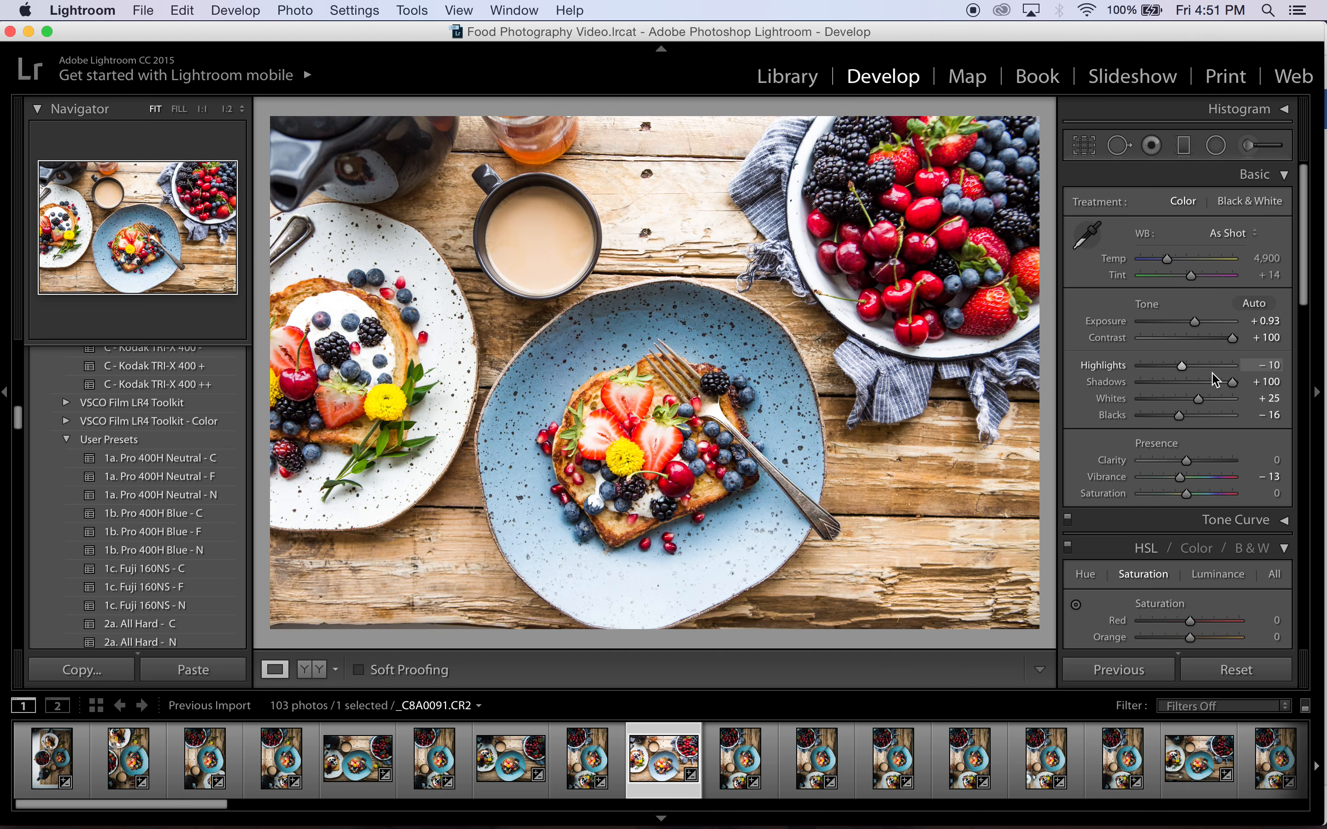
click(1188, 401)
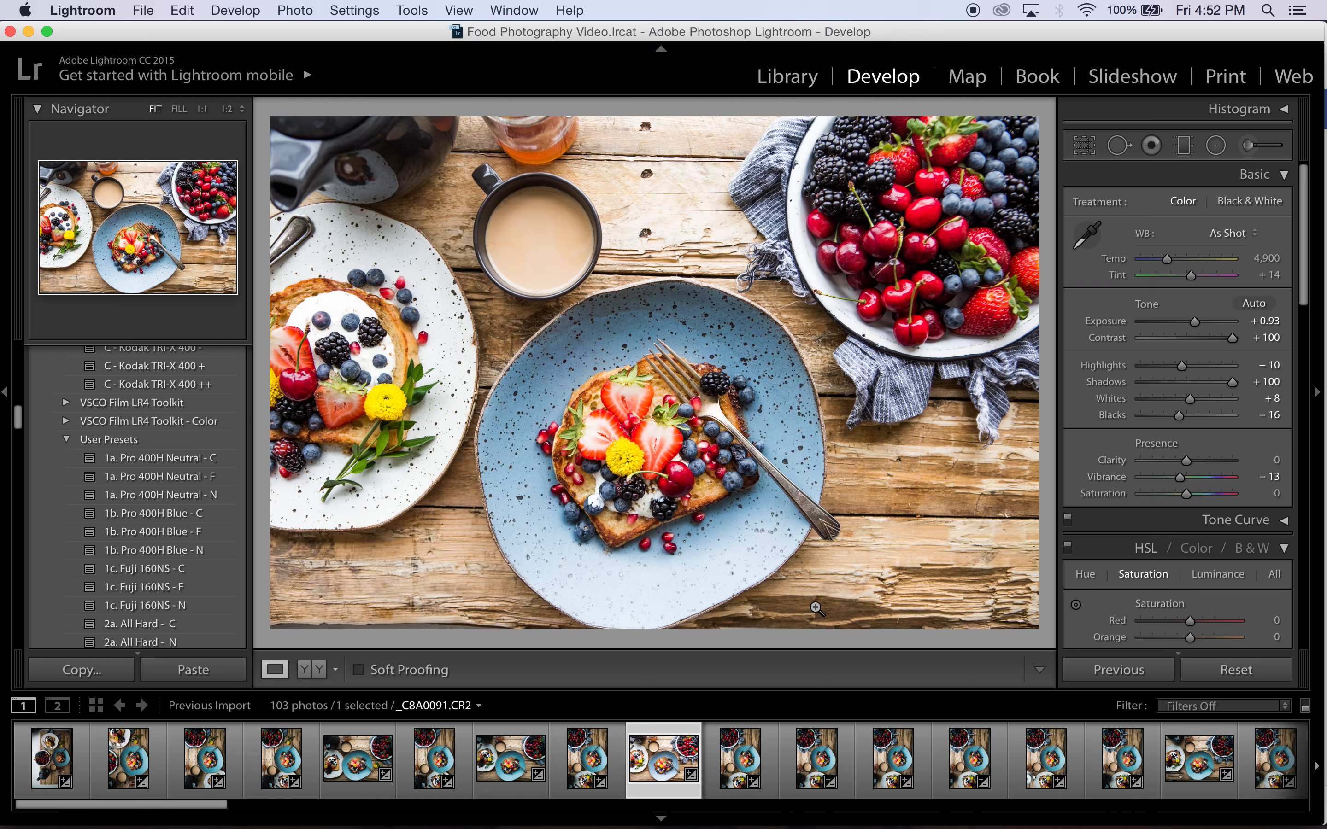
- Try the photo's Shadows at +6 for comparison and return them to +100
drag(776, 613, 793, 617)
click(1188, 384)
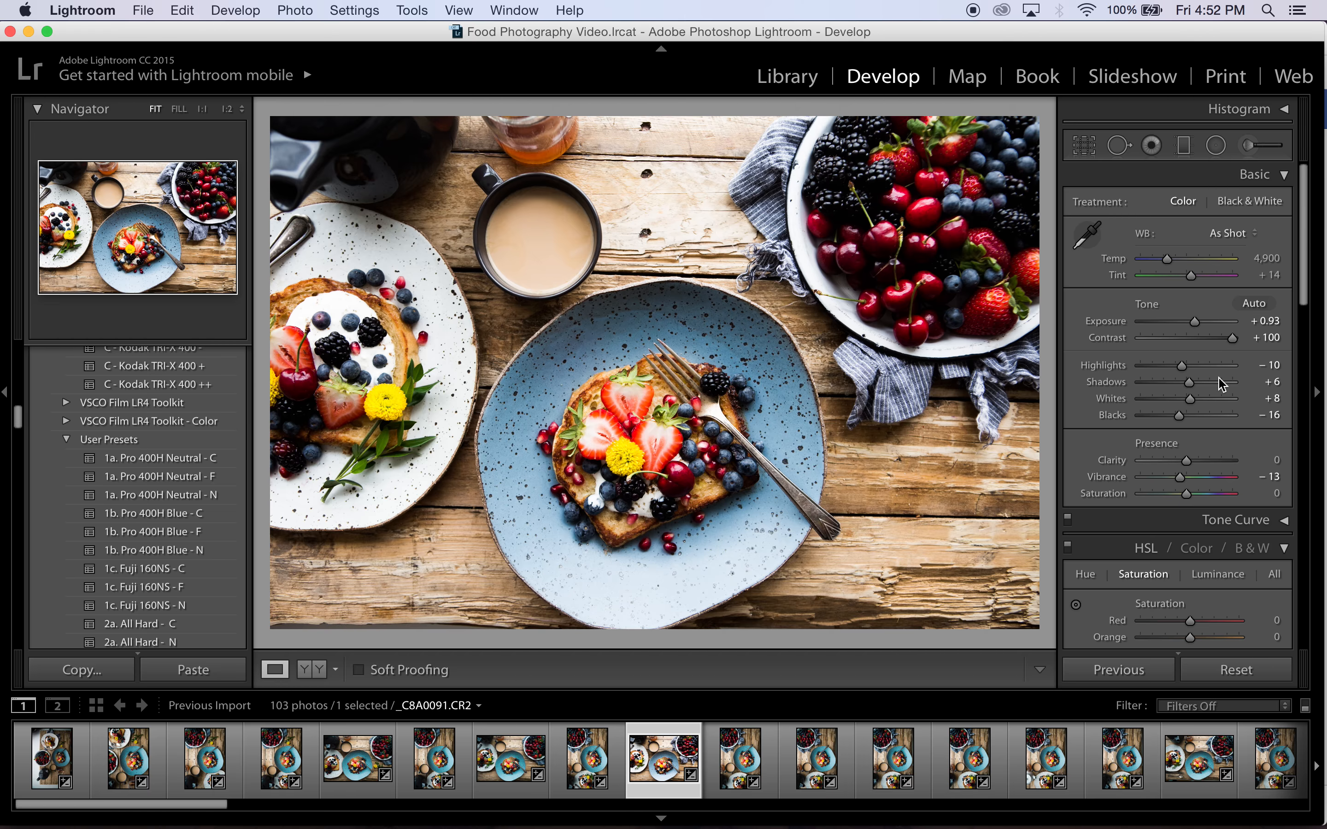
click(1234, 384)
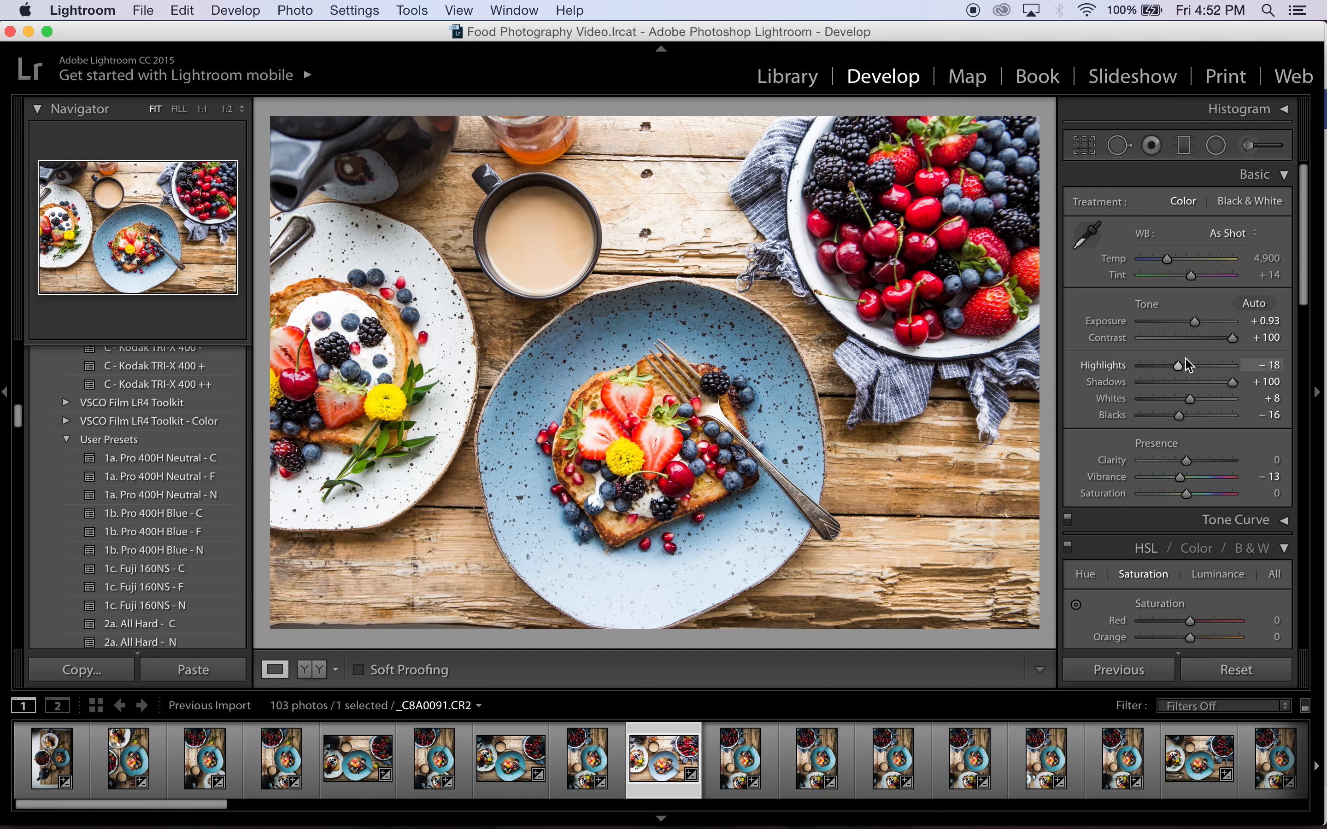
- Rebalance the photo's tone to Highlights −18, Shadows +9, Contrast +36 and Exposure +1.25
drag(1194, 322, 1190, 322)
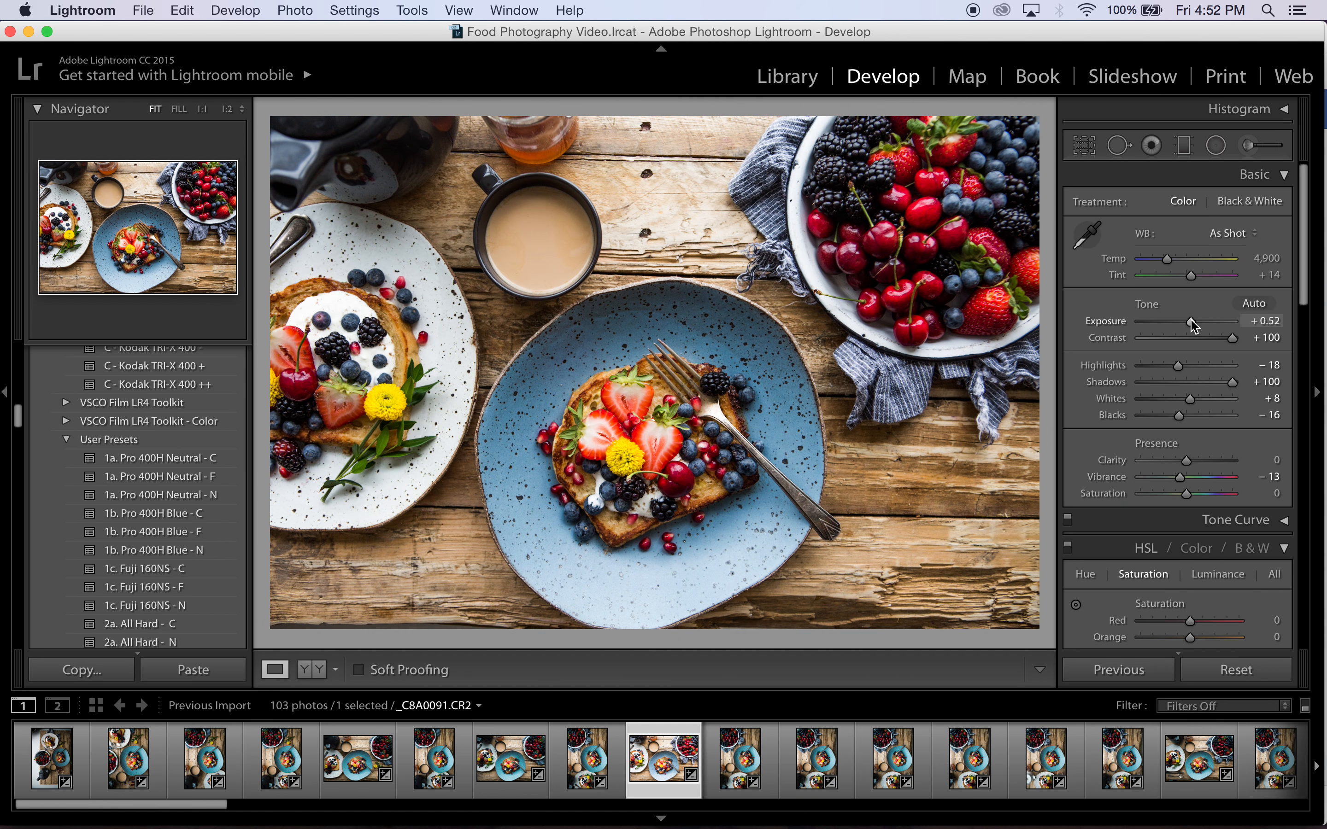
click(1192, 383)
click(1202, 338)
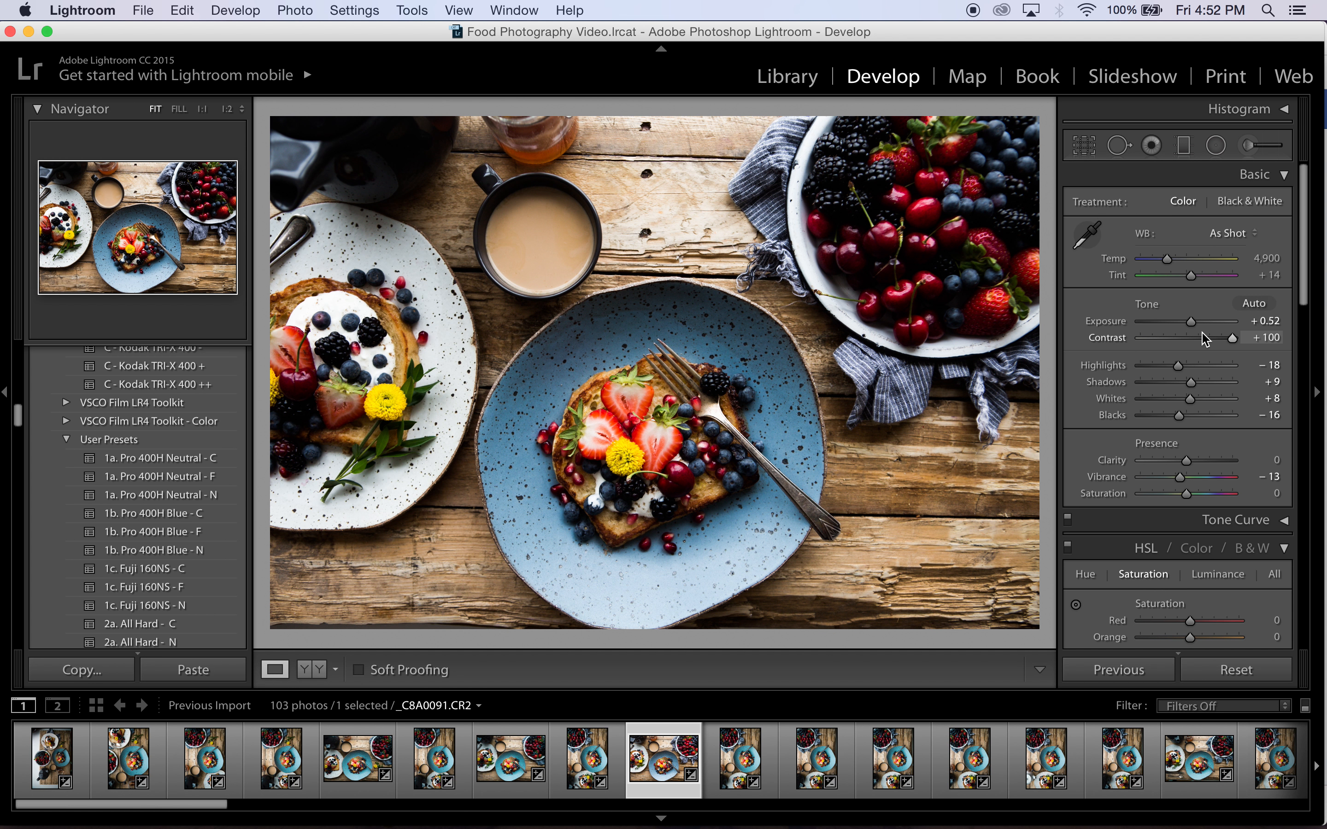
click(1201, 322)
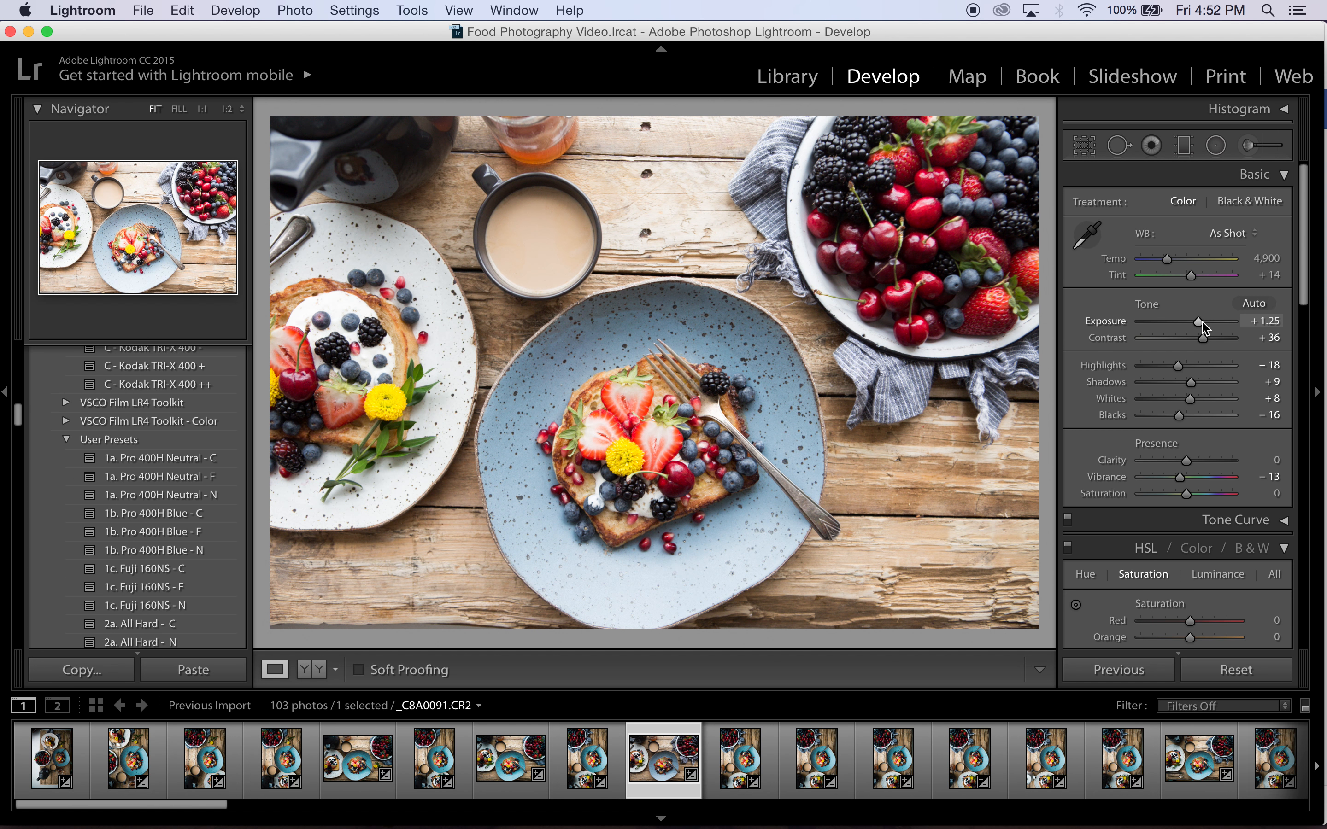
- Flatten the photo's tonal range with Contrast +16, Highlights −100 and Shadows +97
click(1193, 339)
click(1141, 365)
click(1231, 382)
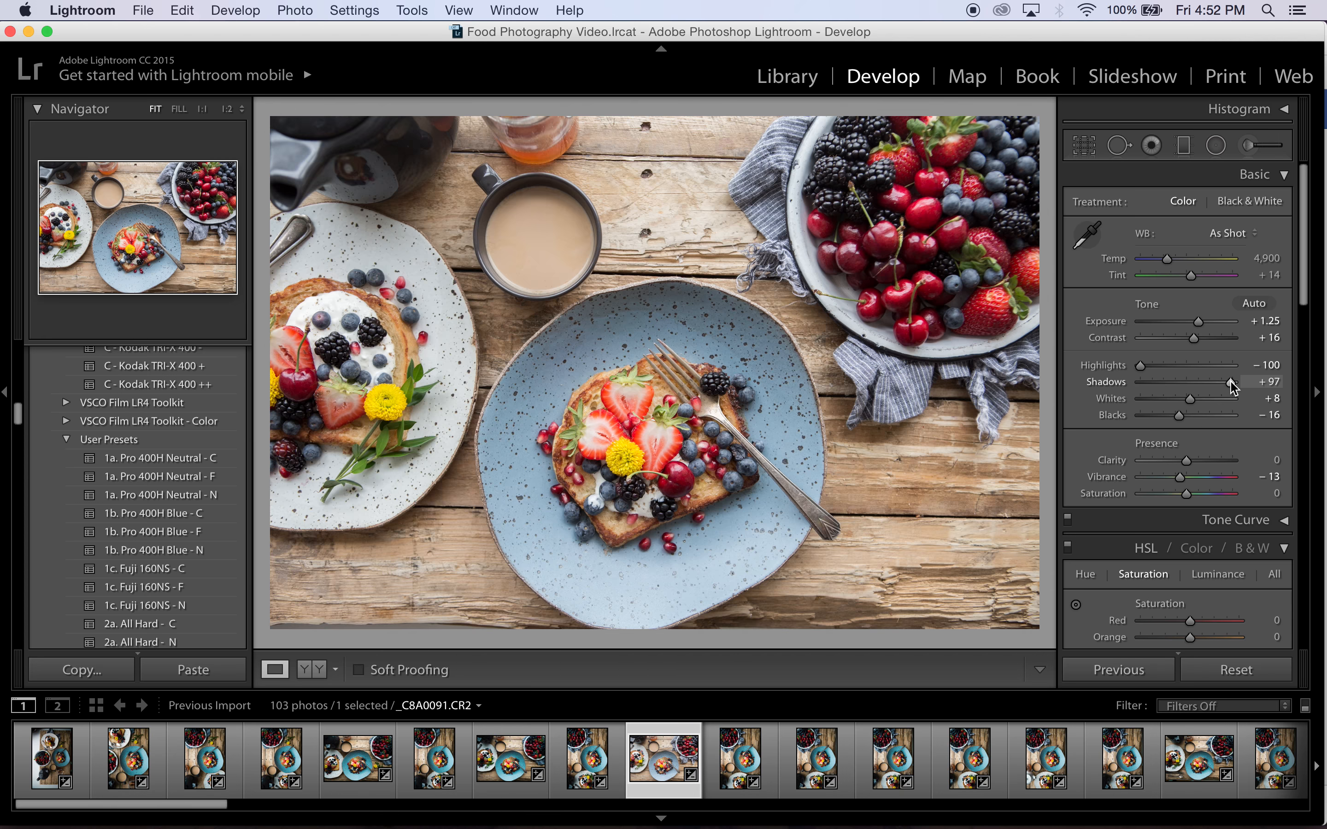
- Set the photo's Blacks to −41 and its Whites to +50
drag(1178, 415, 1168, 416)
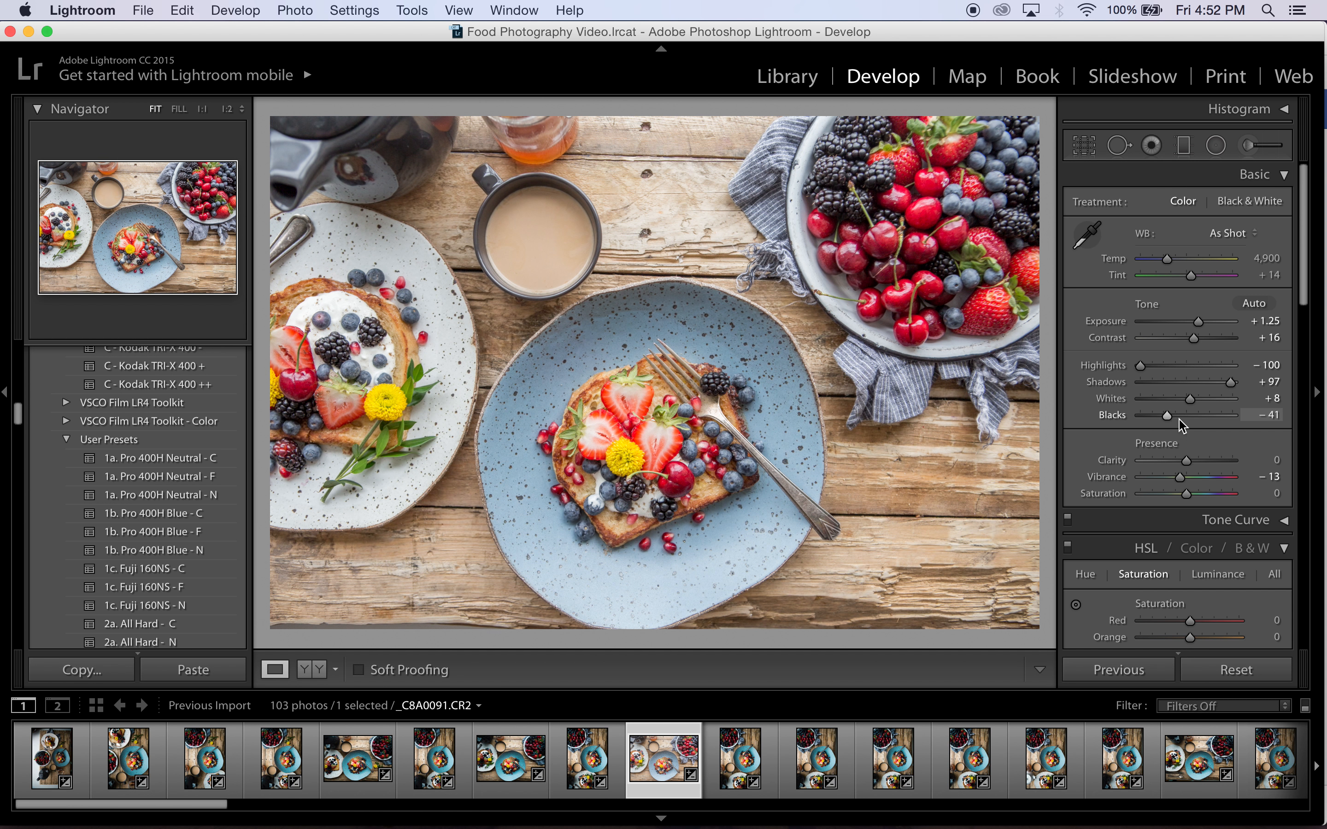
click(1215, 400)
drag(1215, 402, 1209, 400)
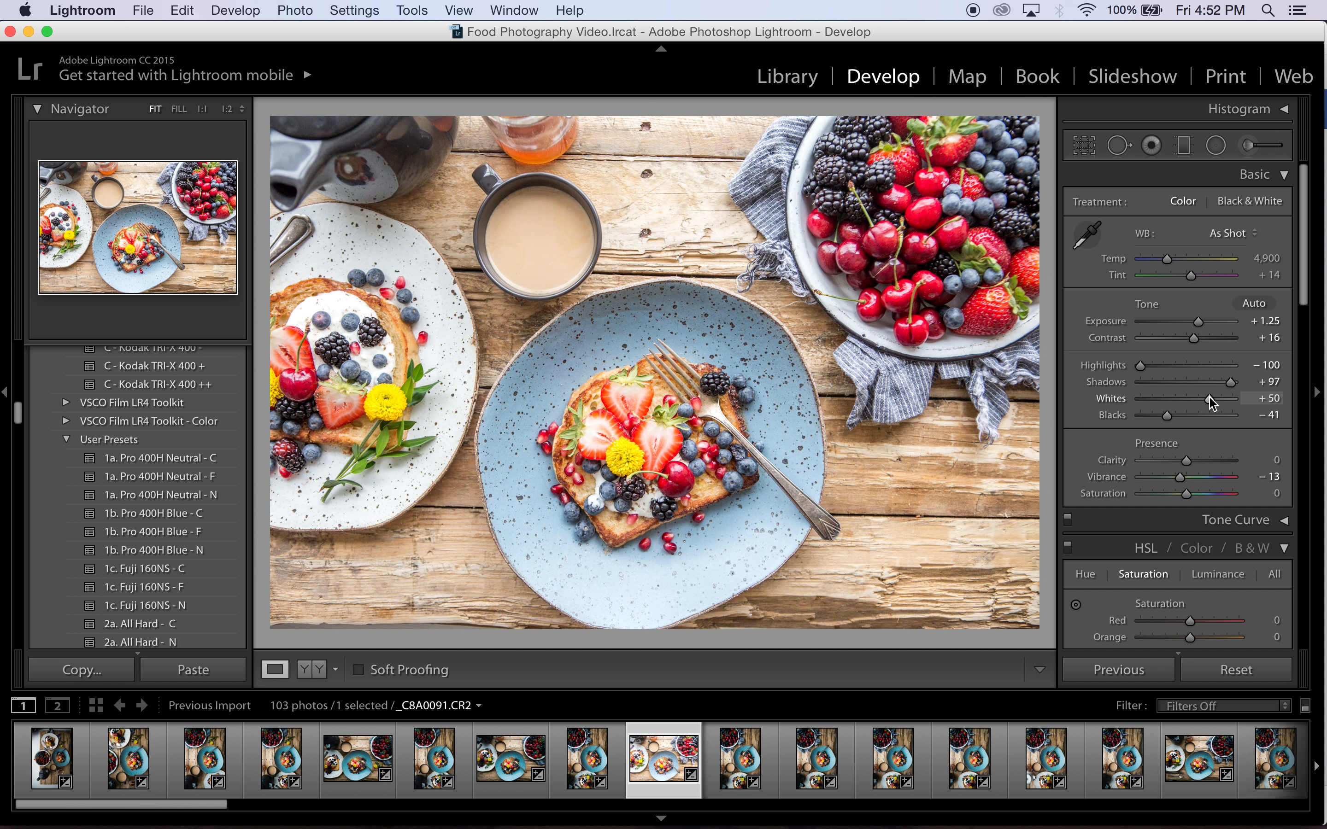
- Set the photo's Exposure to +1.03 and its Vibrance to −7
drag(1196, 324, 1194, 326)
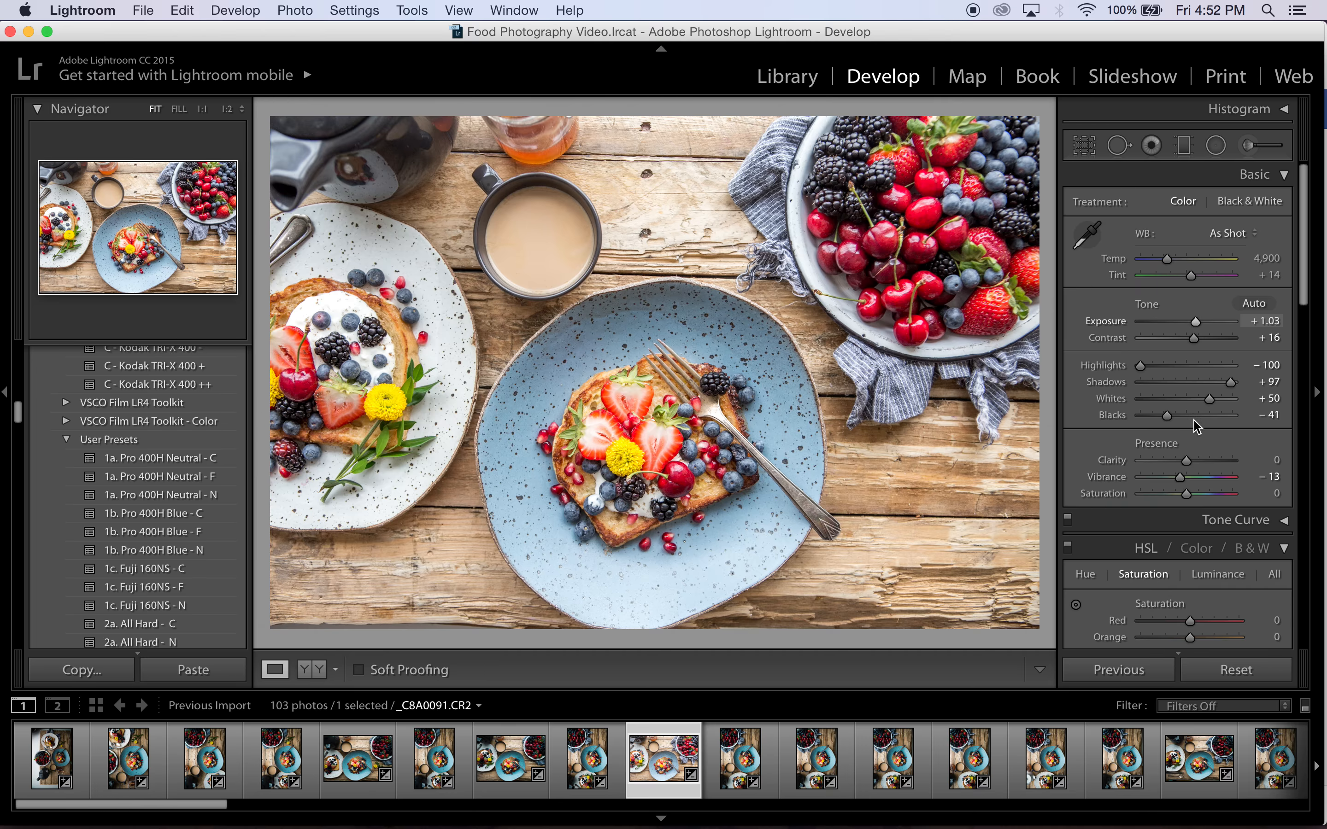
drag(1180, 477, 1184, 479)
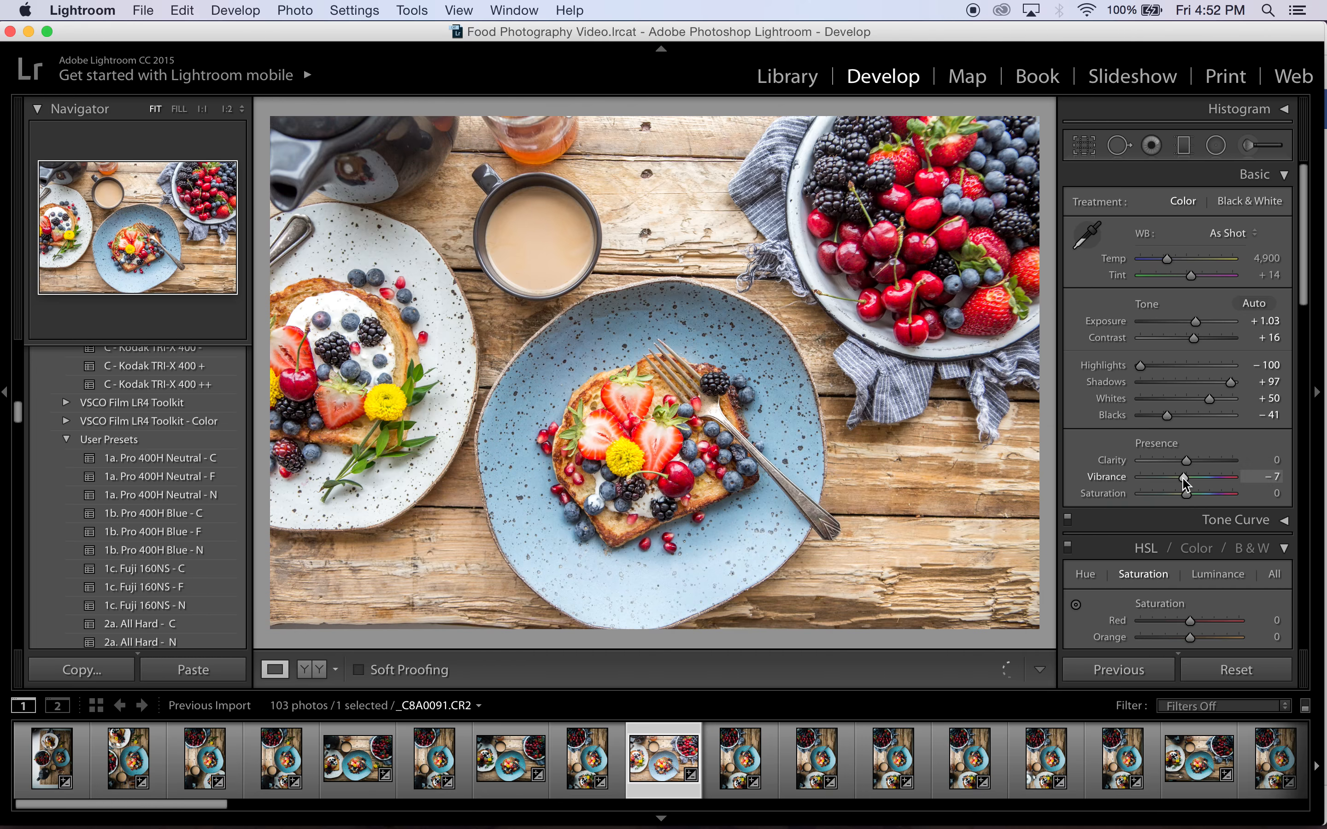
- Rework the photo's tonal balance to Blacks −2, Highlights −7, Whites +2 and Contrast +74
drag(1209, 400, 1186, 415)
click(1182, 365)
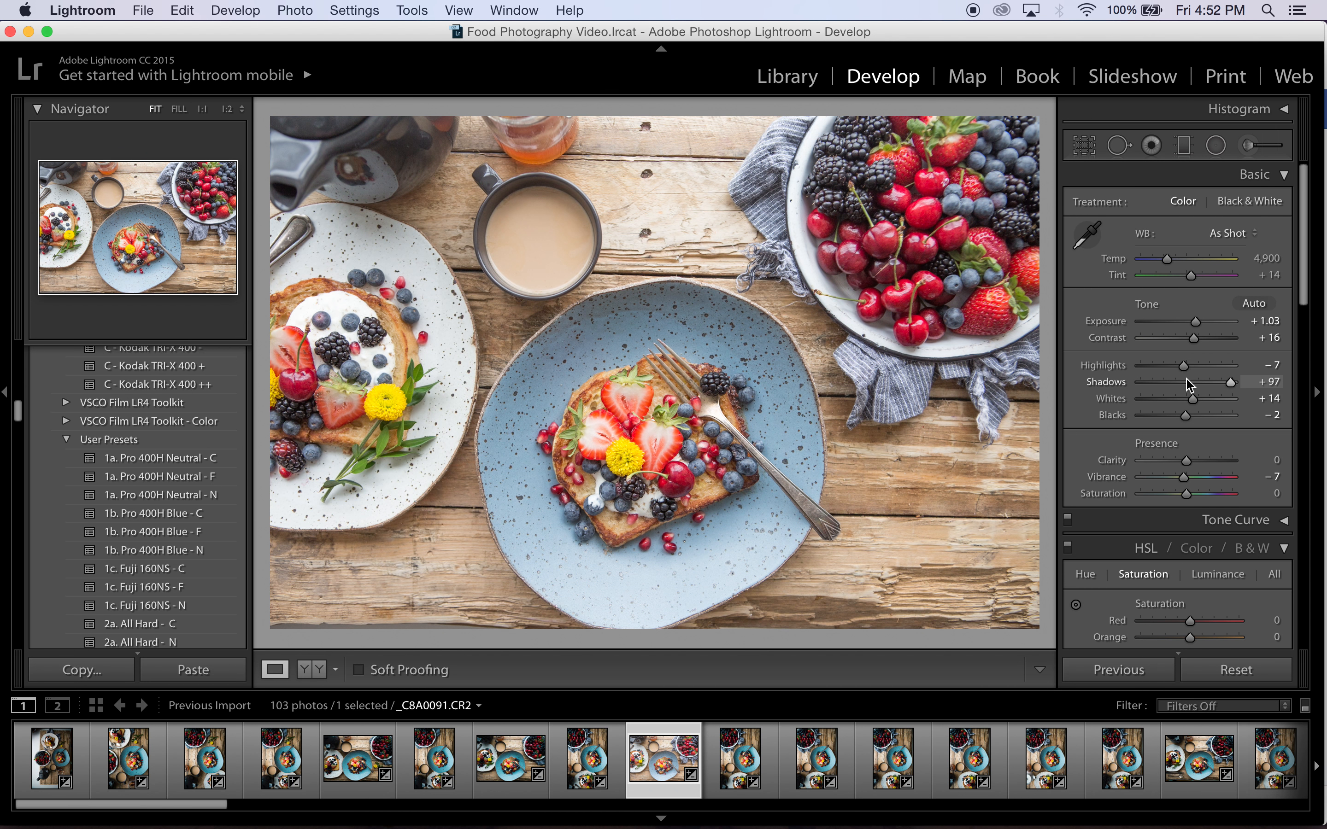
click(1189, 398)
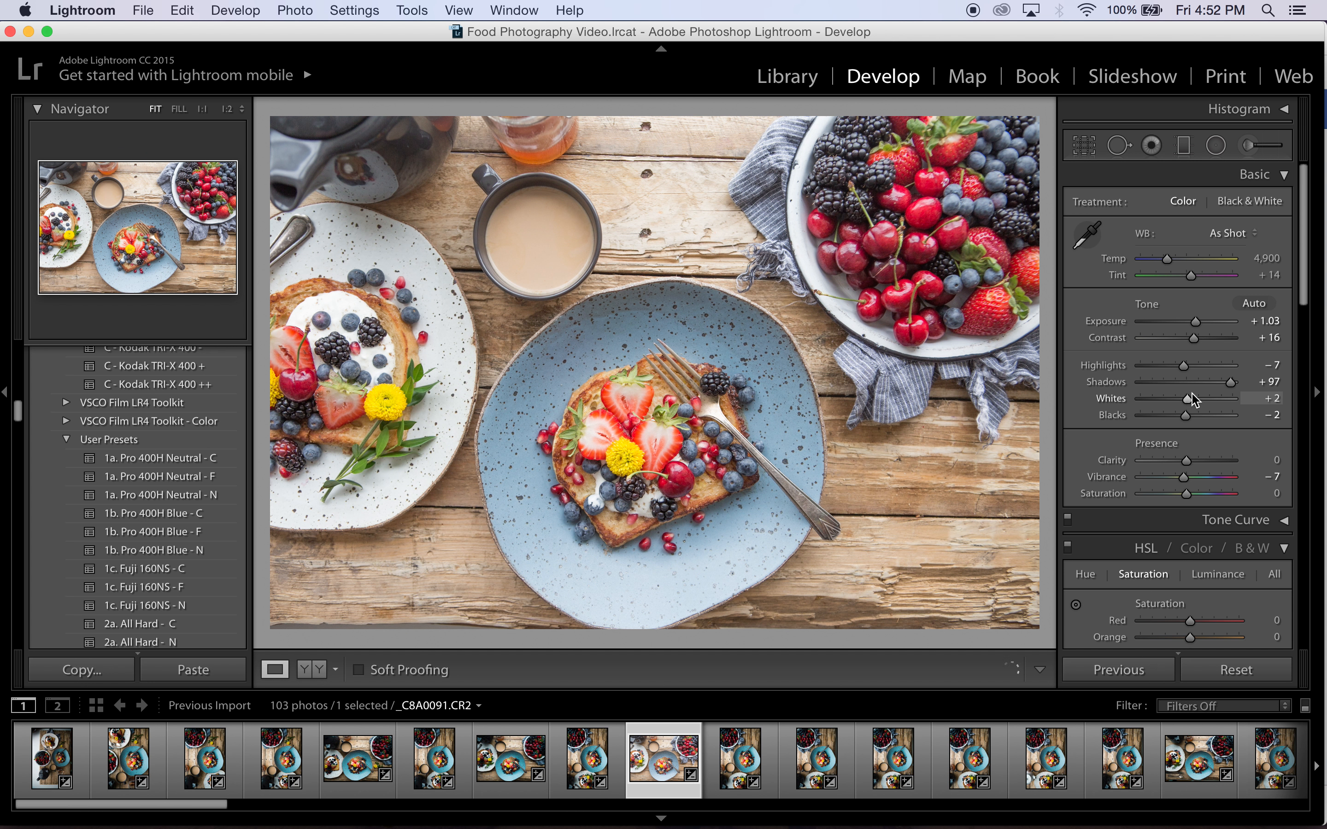
click(1217, 336)
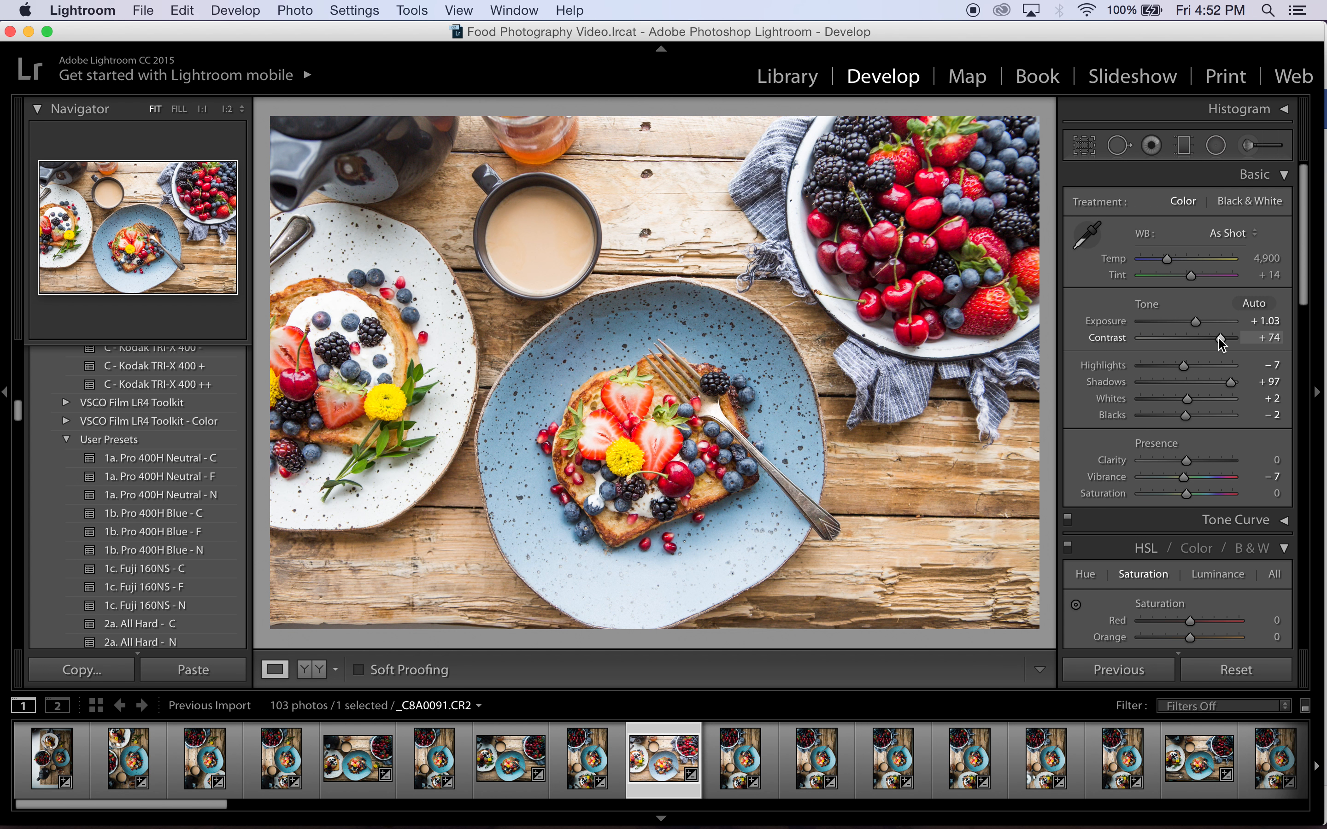